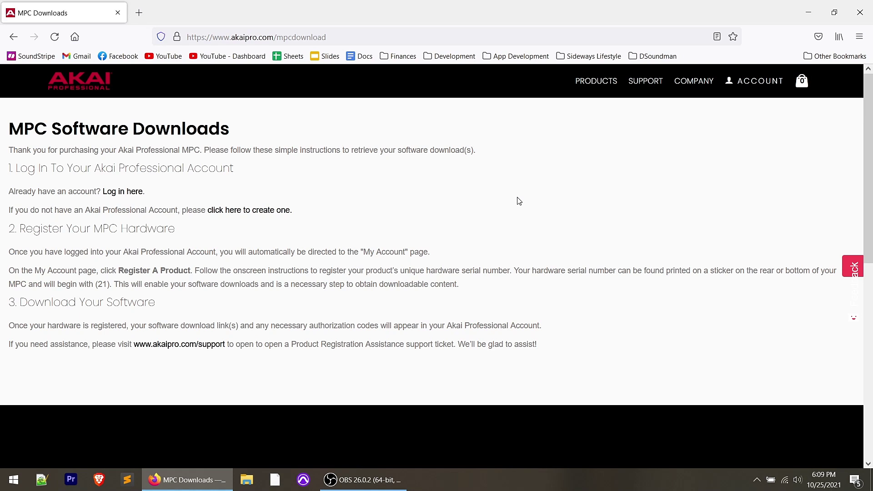
Step: Log in to the Akai Professional account and expand the MPC Studio 2 Installer downloads of the registered MPC Studio
left_click(137, 190)
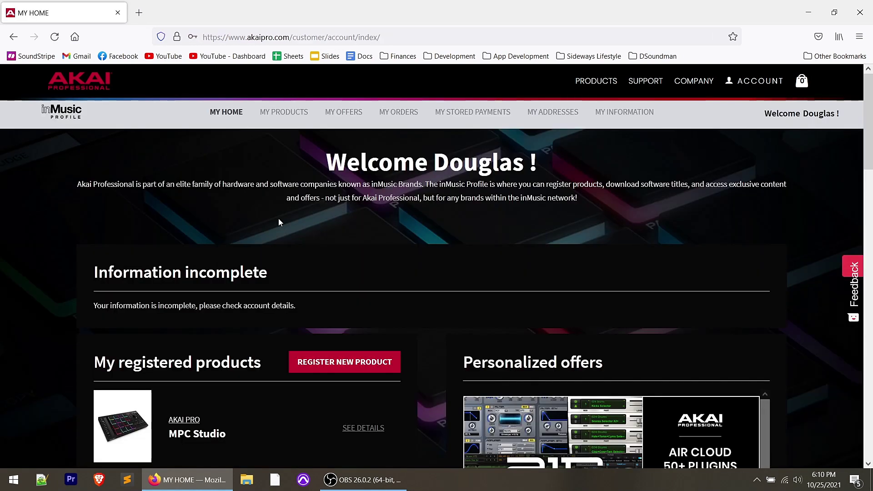
scroll(280, 221, "down", 3)
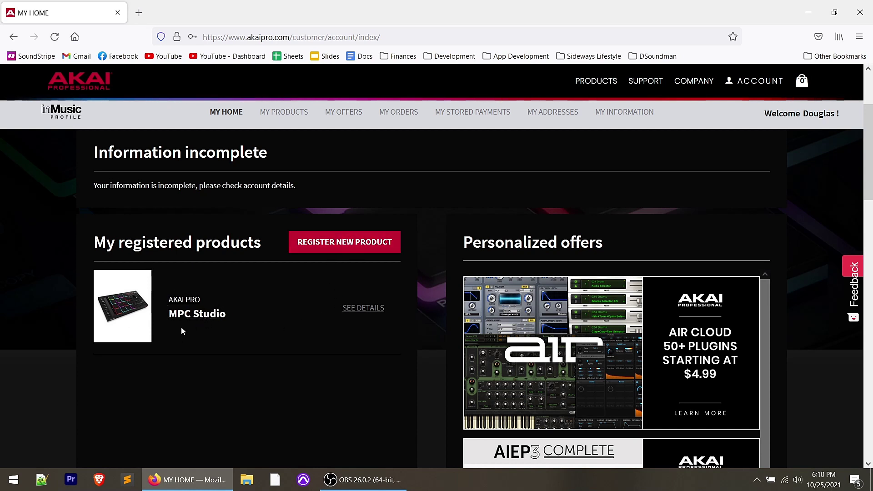
left_click(188, 316)
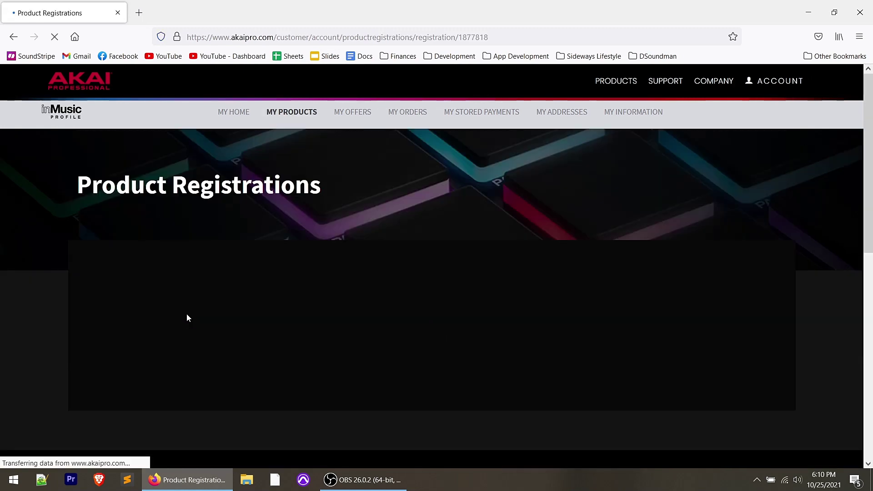
scroll(387, 404, "down", 6)
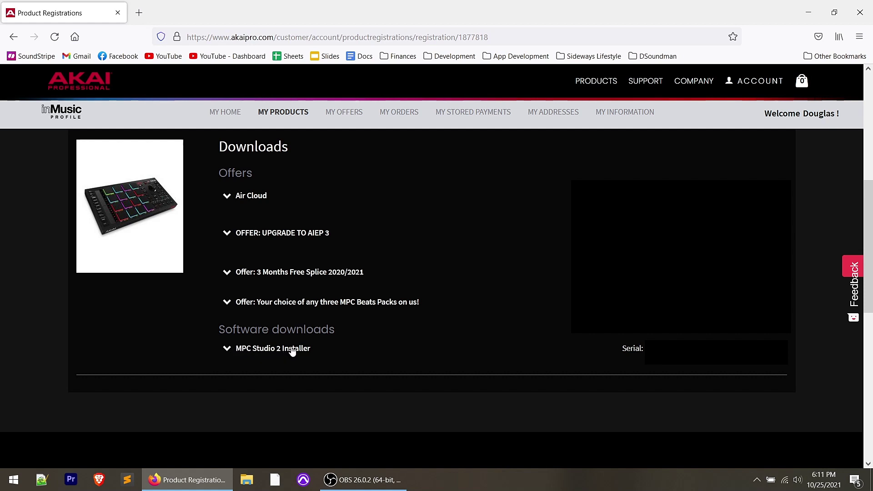
left_click(277, 350)
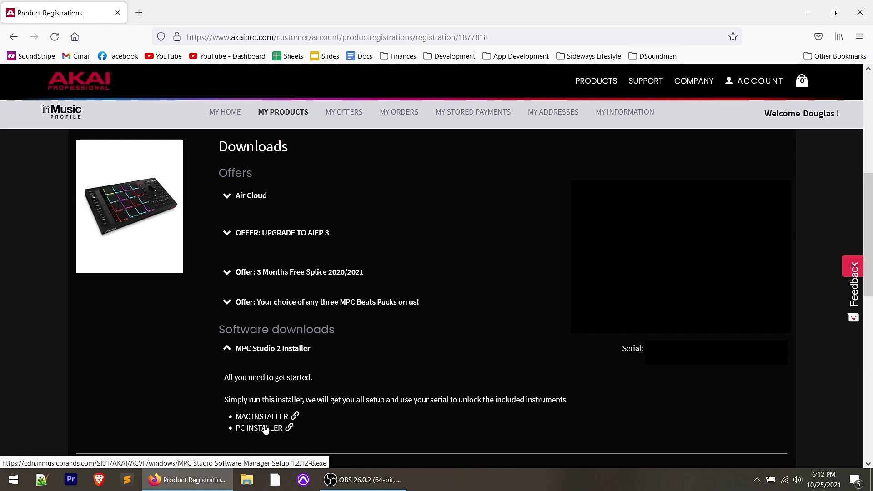
Step: Minimize the browser, launch MPC Studio Software Manager from the desktop and look through its apps and sound packs
left_click(807, 12)
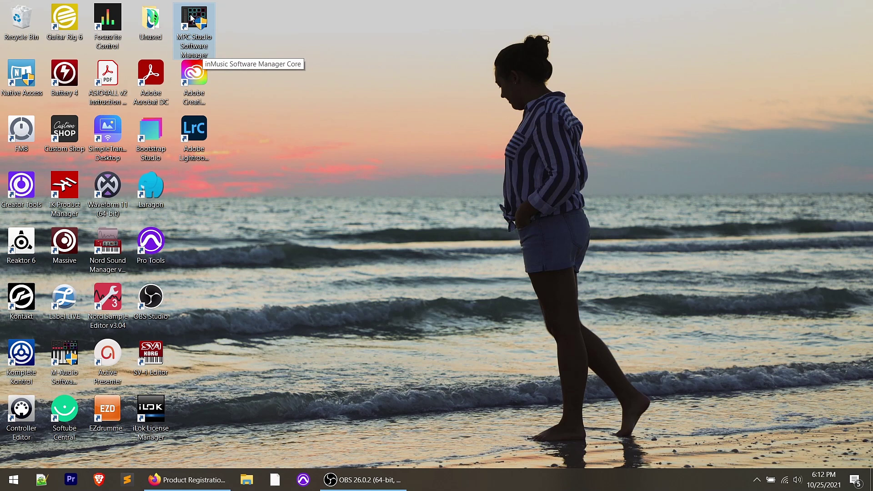
double_click(192, 18)
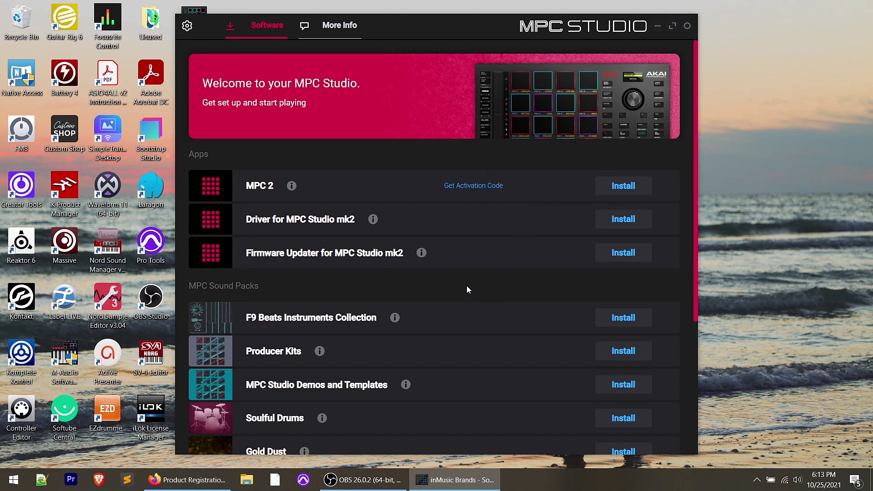
scroll(441, 324, "down", 4)
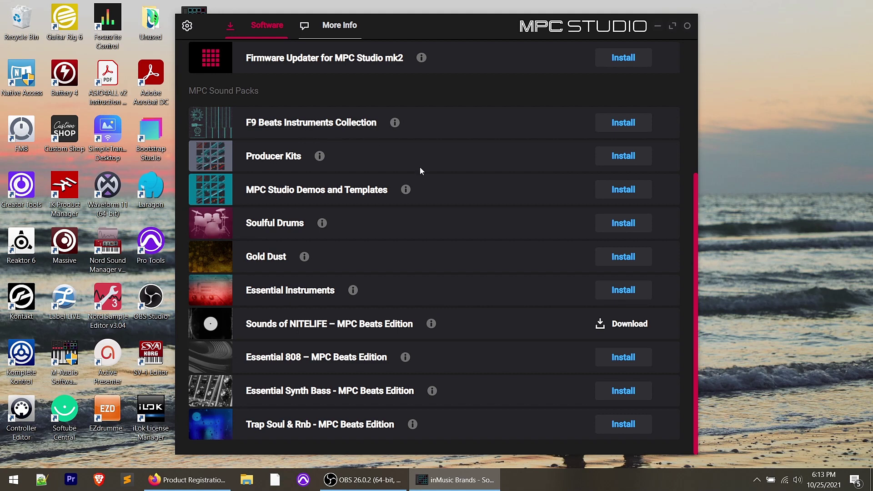
scroll(496, 347, "up", 4)
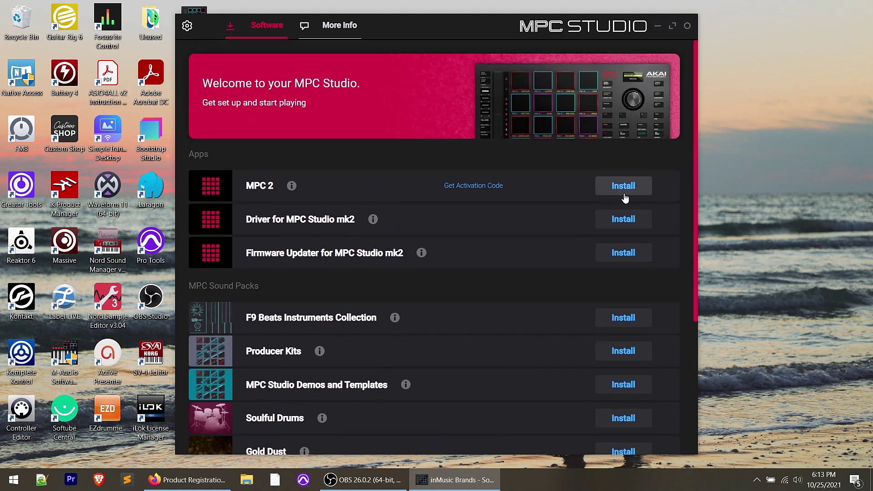
scroll(614, 298, "down", 4)
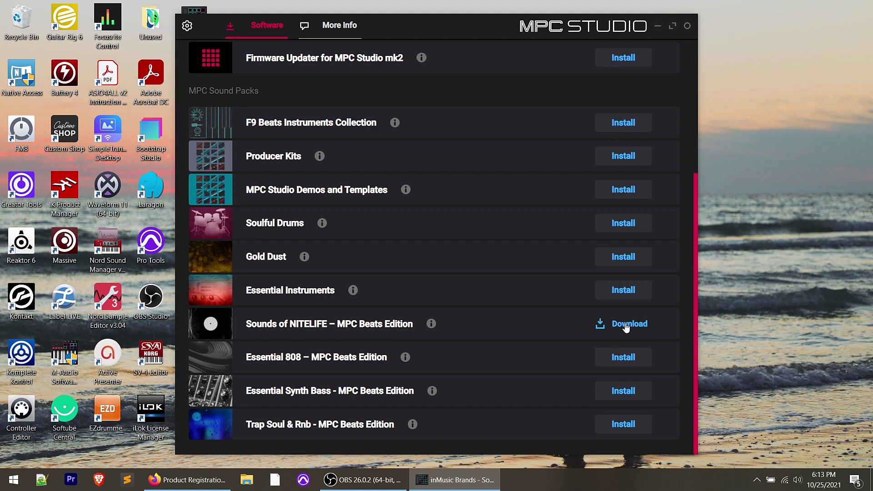
scroll(526, 214, "up", 5)
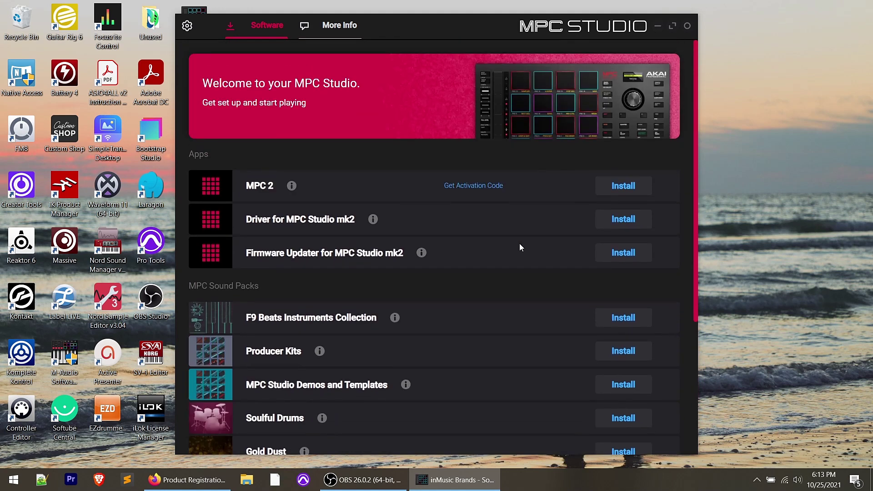
Step: Check the download destination folder in the settings without changing it
left_click(188, 26)
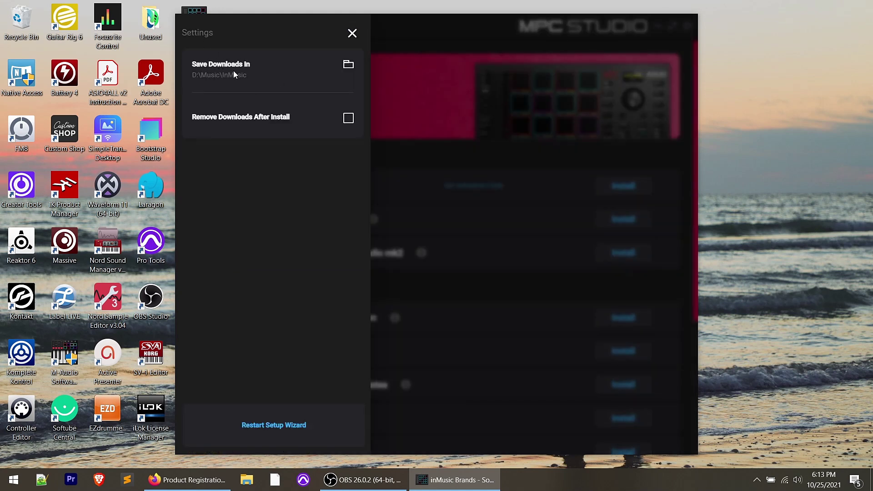
left_click(348, 62)
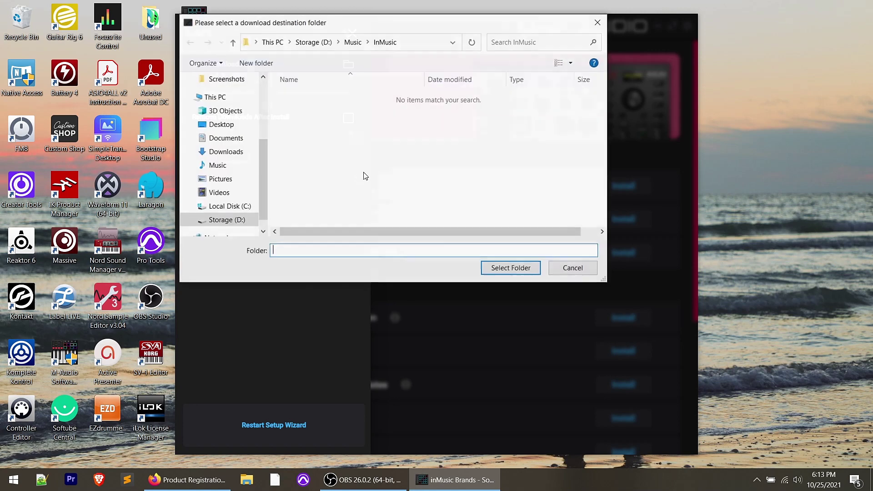
left_click(579, 272)
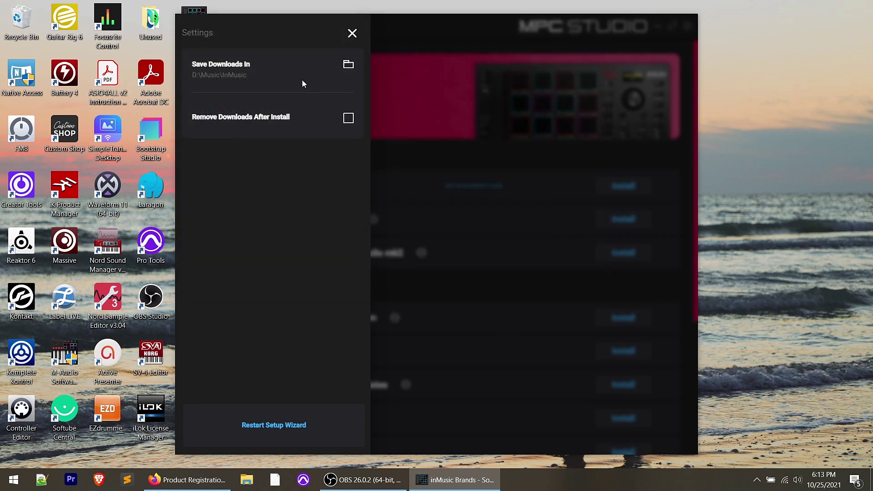
left_click(352, 35)
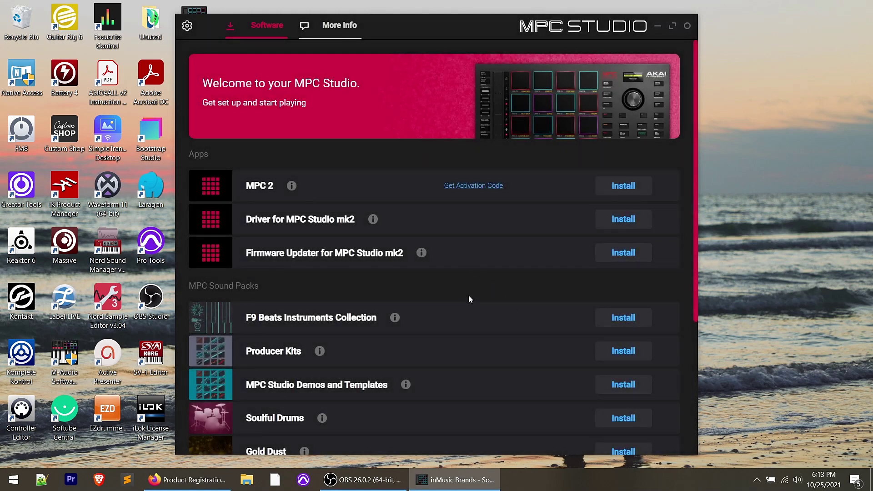
Step: Download the Sounds of NITELIFE – MPC Beats Edition sound pack
scroll(515, 271, "down", 4)
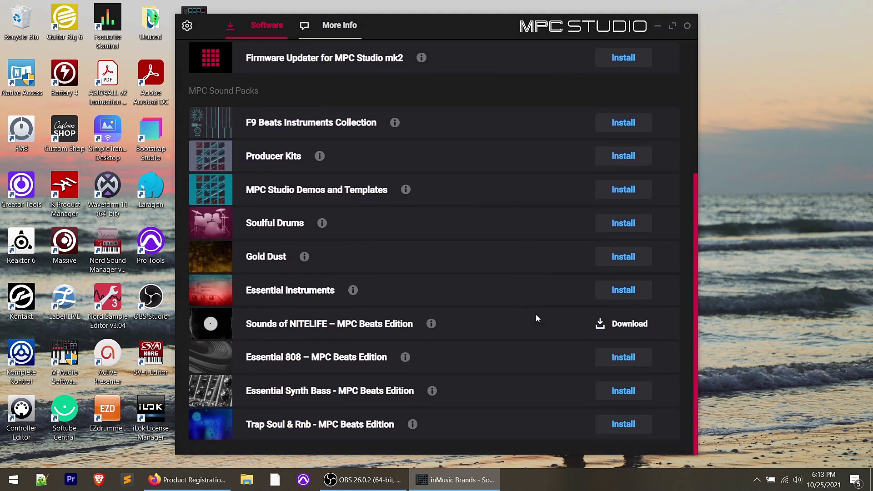
left_click(627, 327)
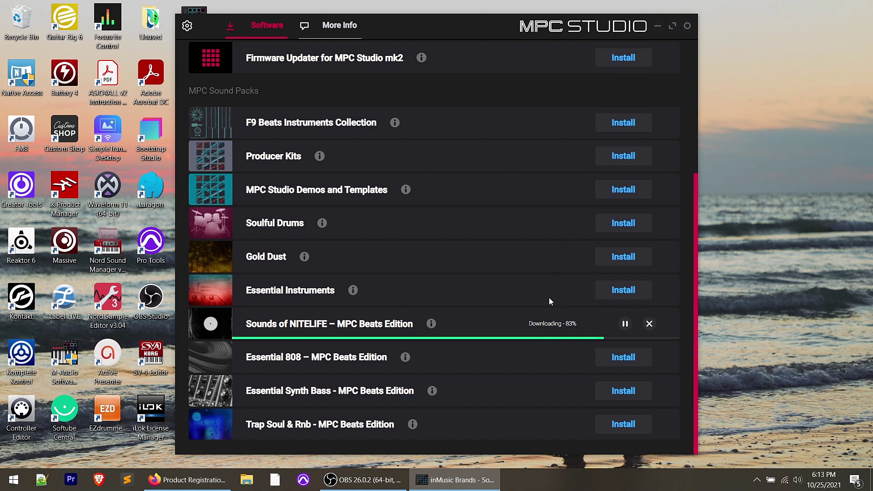
Step: Start the MPC 2 installation and accept the license agreement in its setup
scroll(549, 298, "up", 2)
scroll(549, 301, "up", 2)
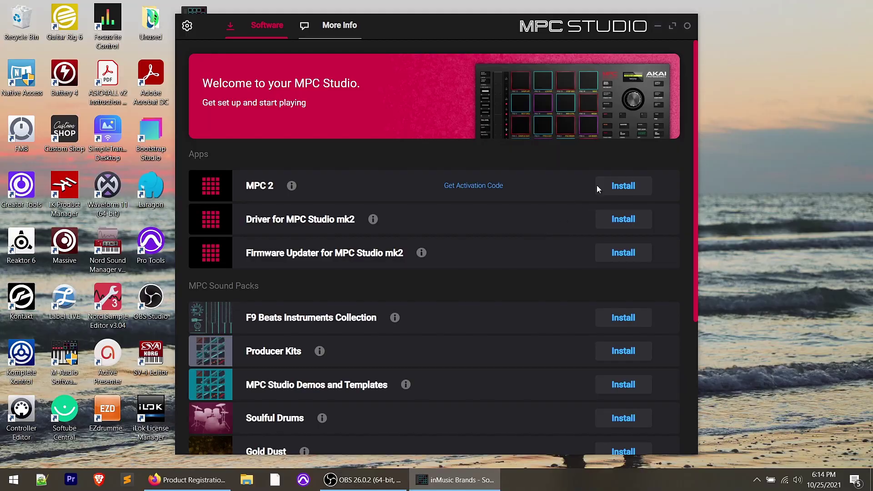
left_click(634, 187)
left_click(452, 278)
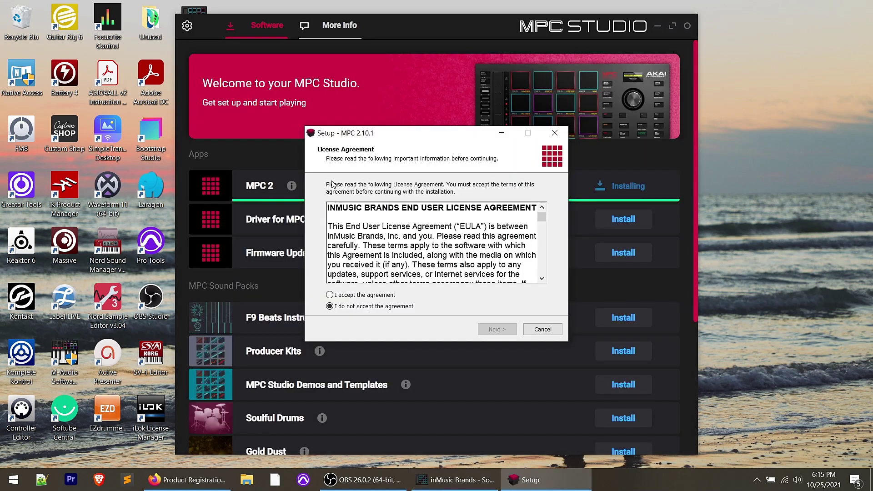
left_click(330, 295)
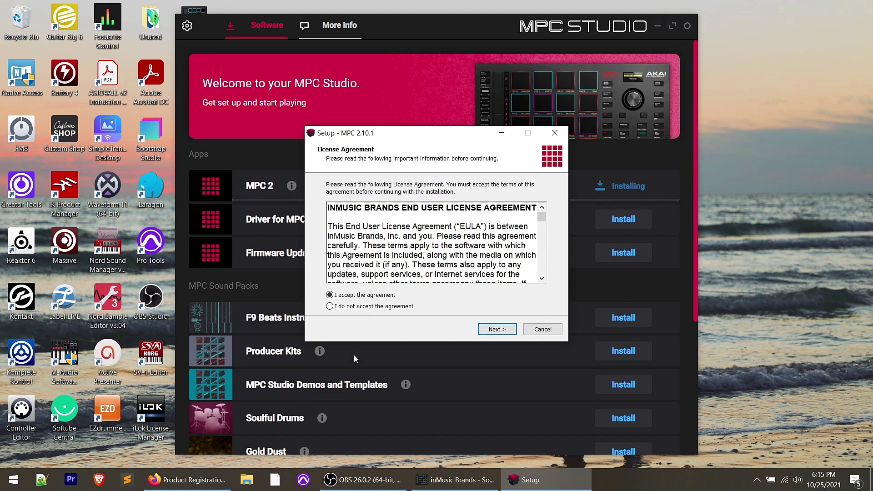
left_click(497, 330)
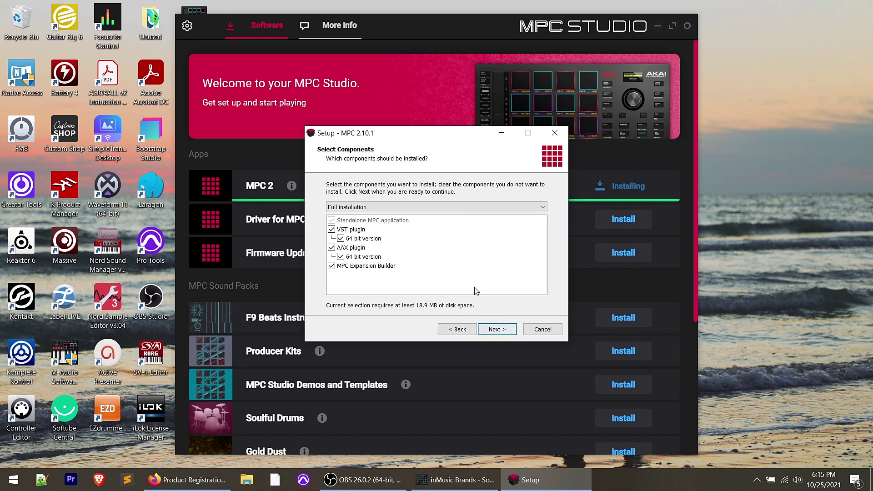
Step: Install MPC with the Full installation components and the default 64-bit VST directory, and complete the setup
left_click(497, 330)
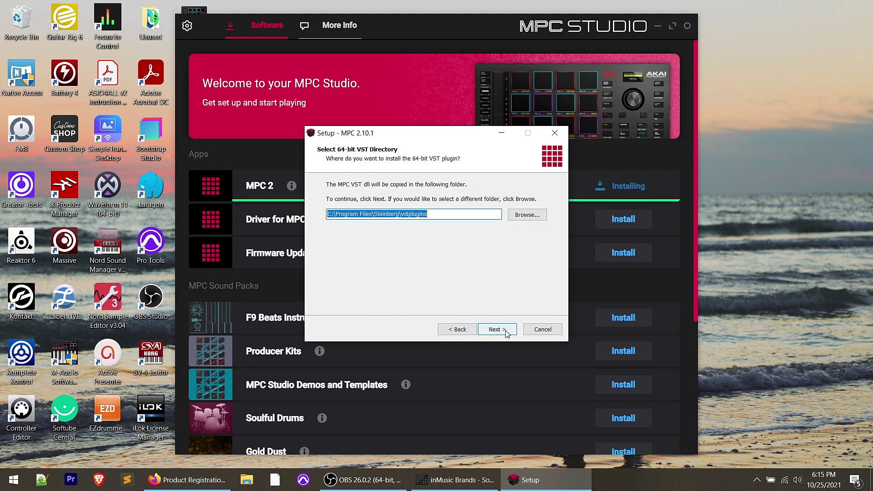
left_click(501, 330)
left_click(504, 331)
left_click(505, 333)
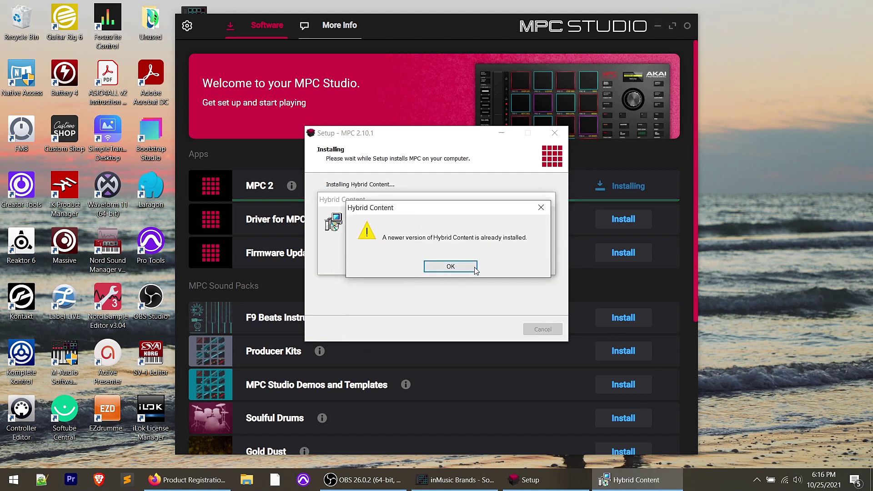
left_click(450, 266)
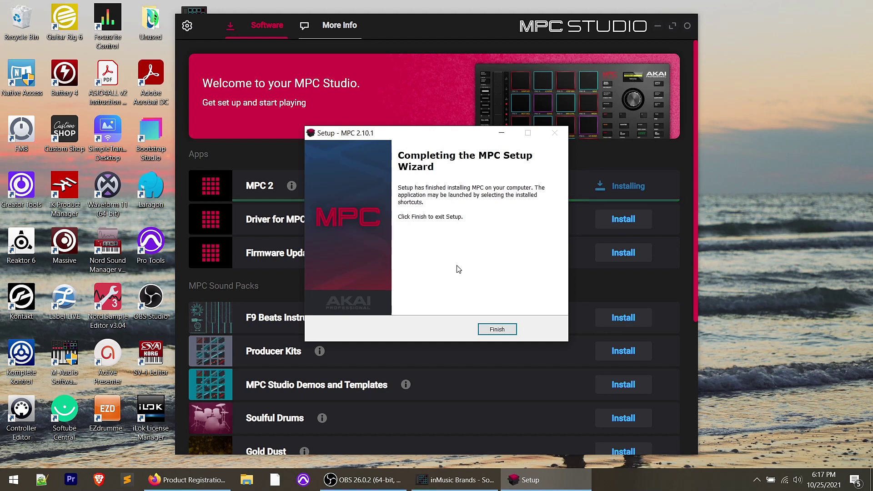
left_click(497, 330)
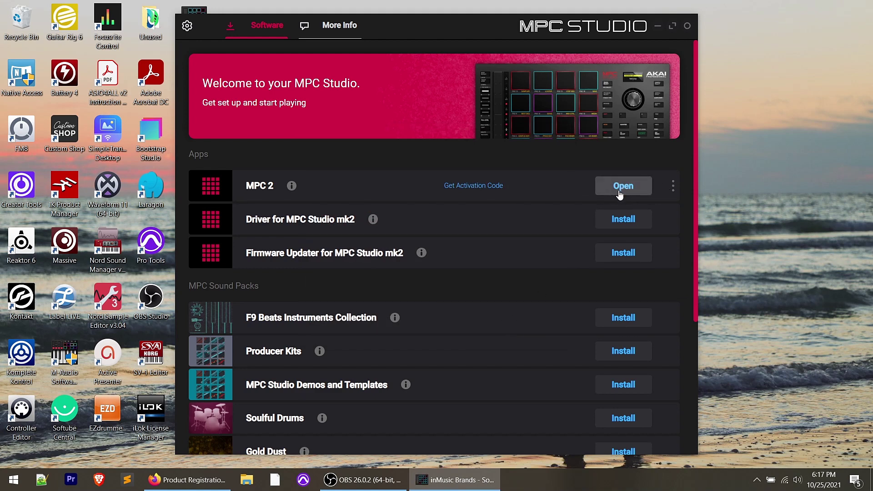
Step: Review the MPC 2 activation code instructions and check the serial on the Akai account page in the browser
left_click(463, 188)
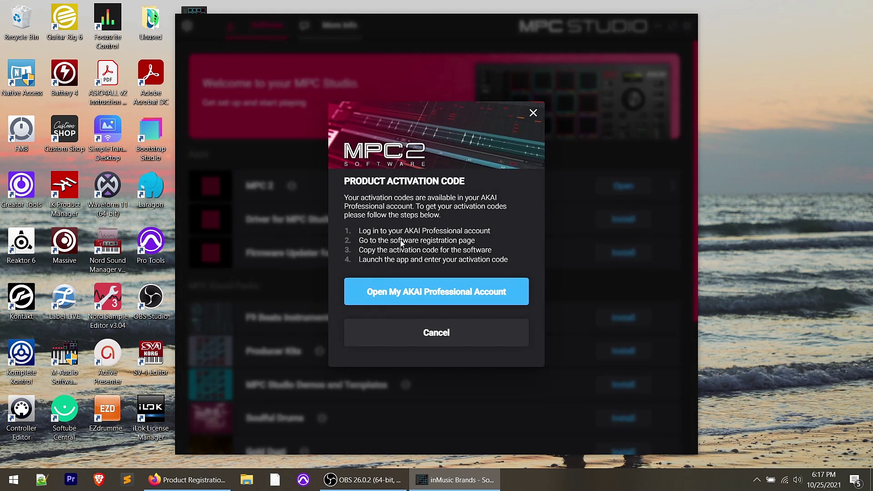
left_click(180, 489)
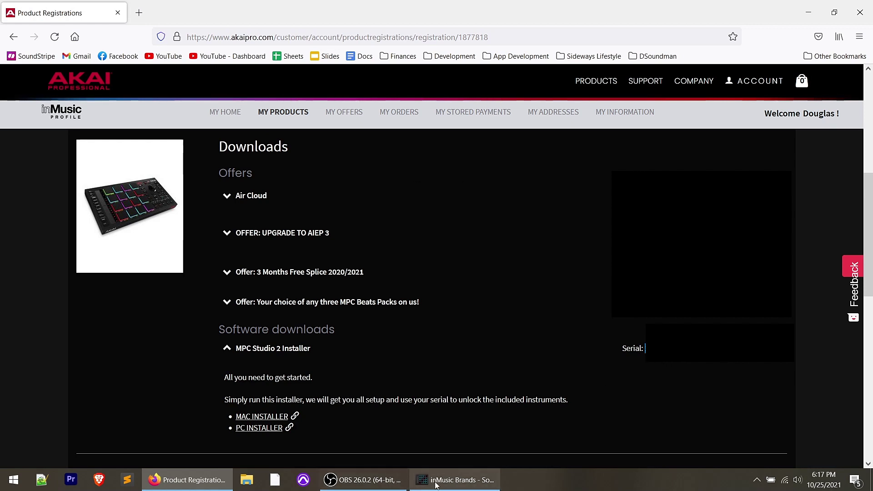
left_click(455, 480)
left_click(437, 333)
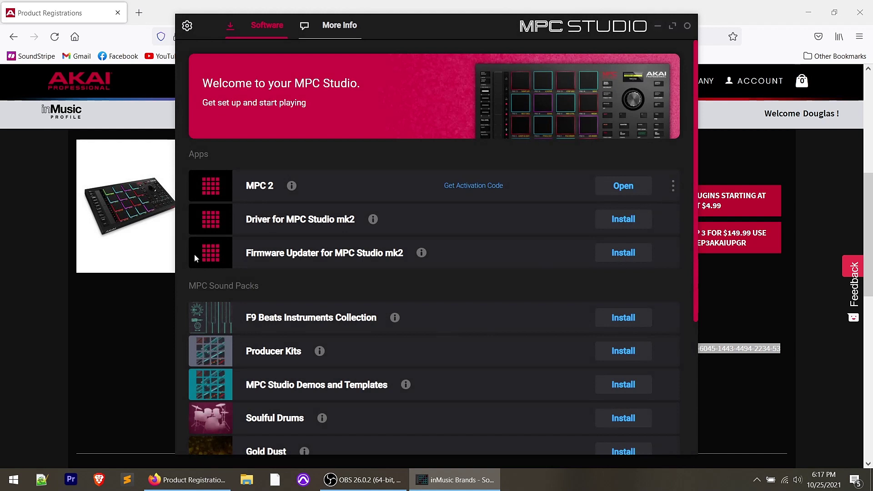
Step: Open MPC 2, postpone the new plugin instruments reminder and look at the application menu
left_click(630, 190)
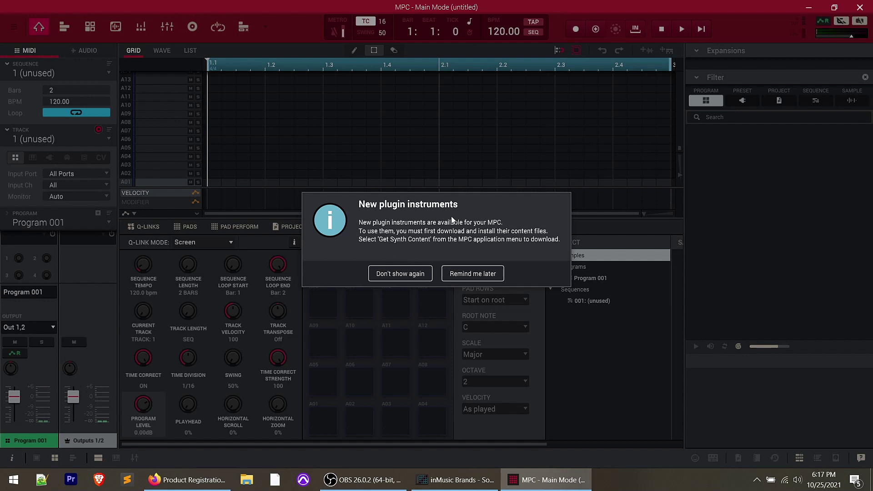
left_click(463, 274)
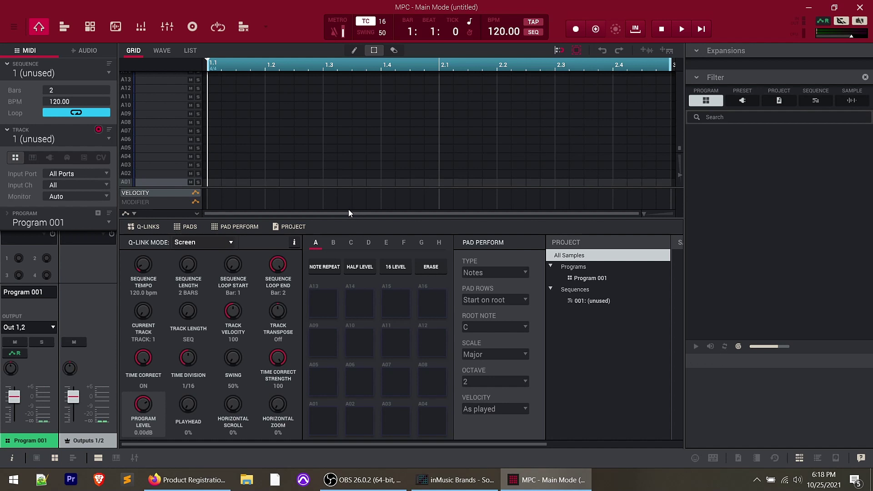
left_click(14, 28)
left_click(285, 2)
Step: Minimize the MPC and browser windows, open iLok License Manager and inspect the MPC license entry
left_click(809, 7)
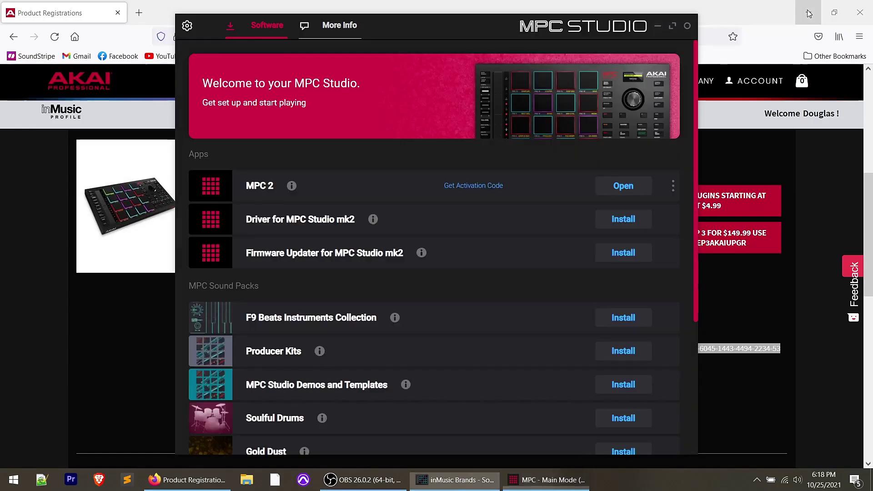
left_click(814, 17)
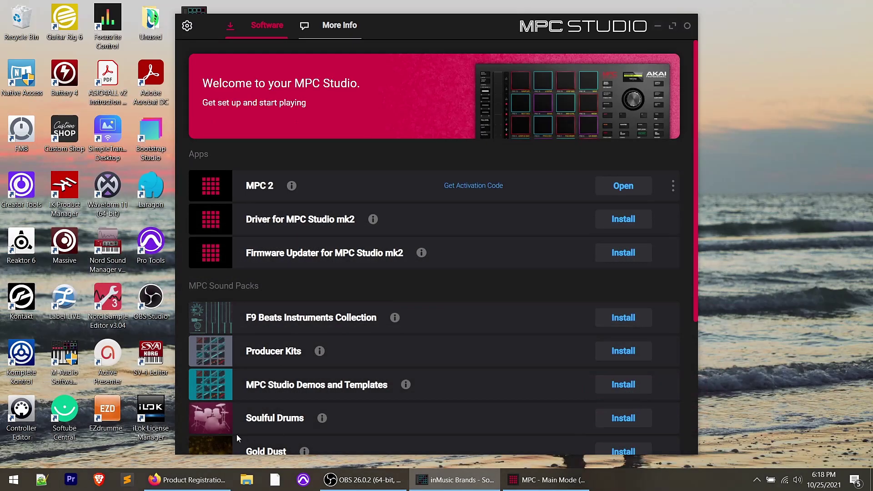
double_click(150, 414)
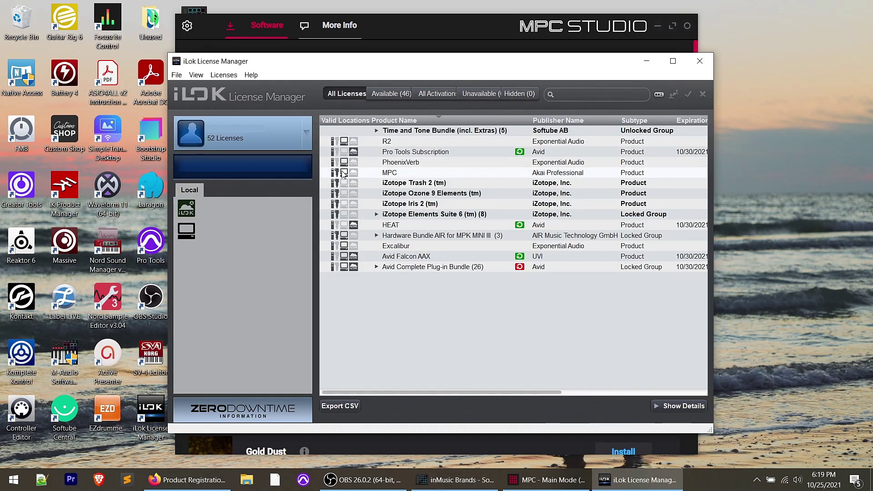
left_click(394, 173)
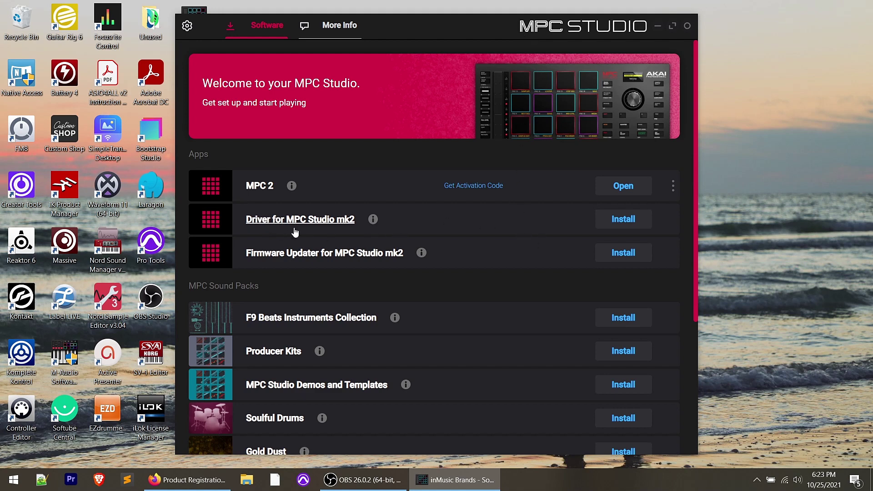
Step: Install the Driver for MPC Studio mk2, accepting the license agreement and completing the 1.0.4 setup wizard
left_click(626, 225)
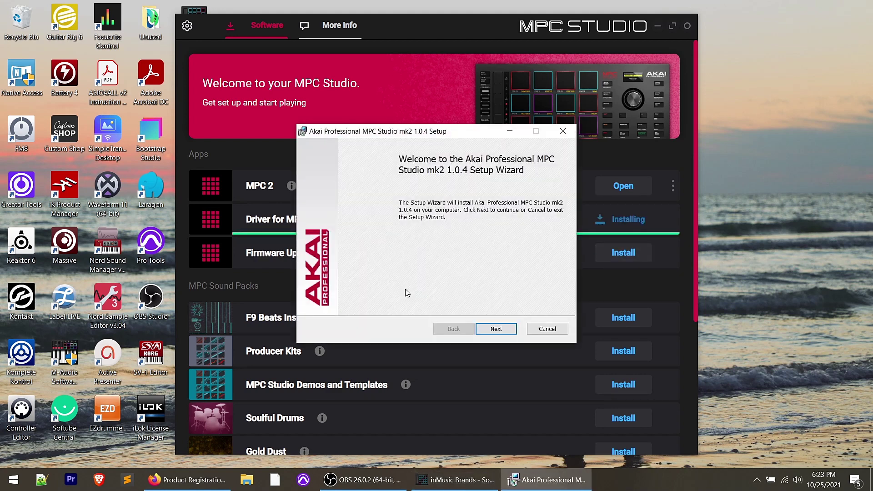
left_click(489, 331)
left_click(357, 303)
left_click(493, 328)
left_click(495, 328)
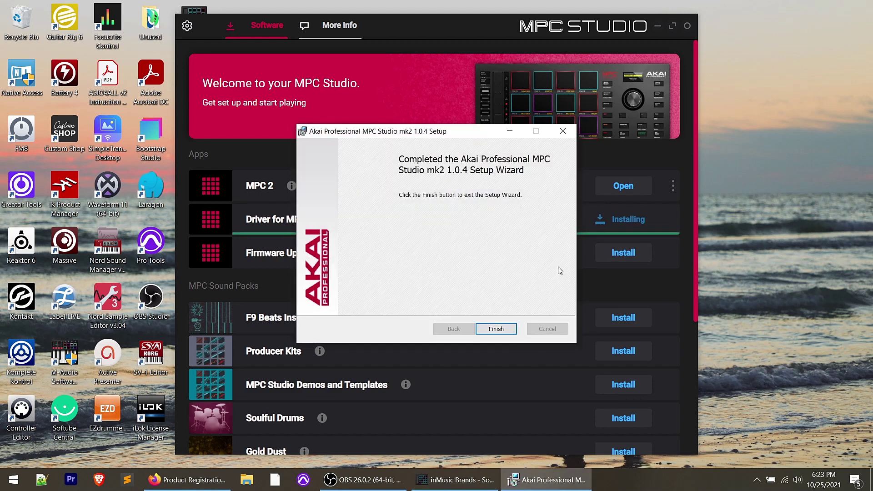
left_click(496, 328)
Step: Install the Firmware Updater for MPC Studio mk2, accepting its license agreement and completing the setup wizard
left_click(623, 252)
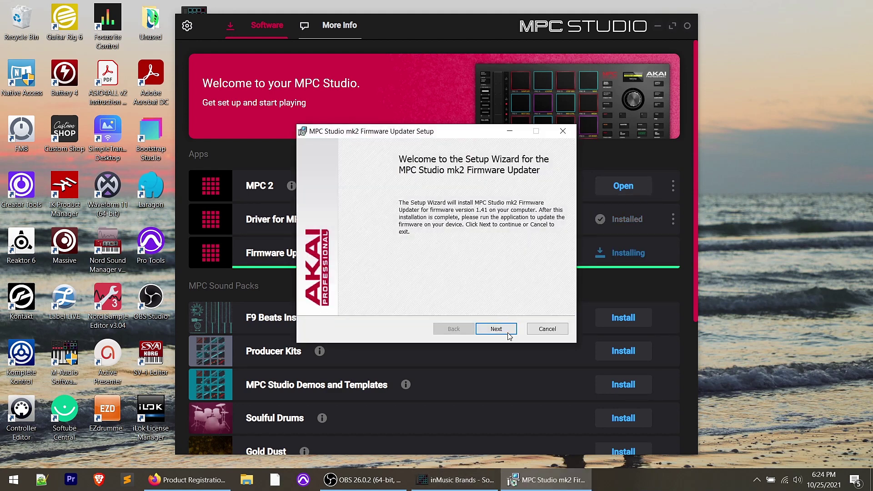
left_click(508, 334)
left_click(377, 308)
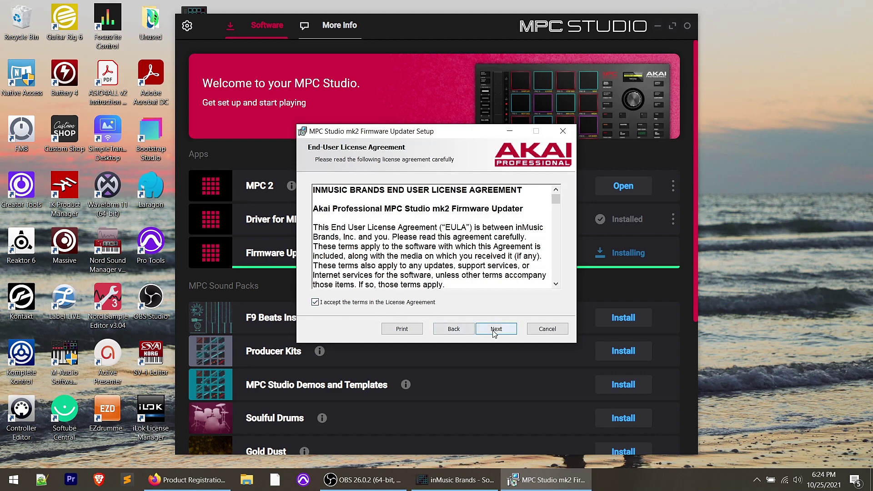
left_click(495, 329)
left_click(495, 329)
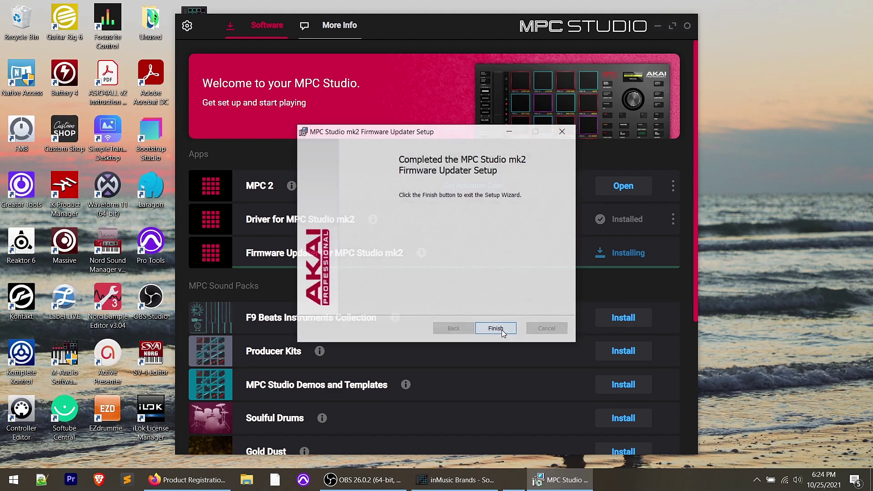
left_click(501, 330)
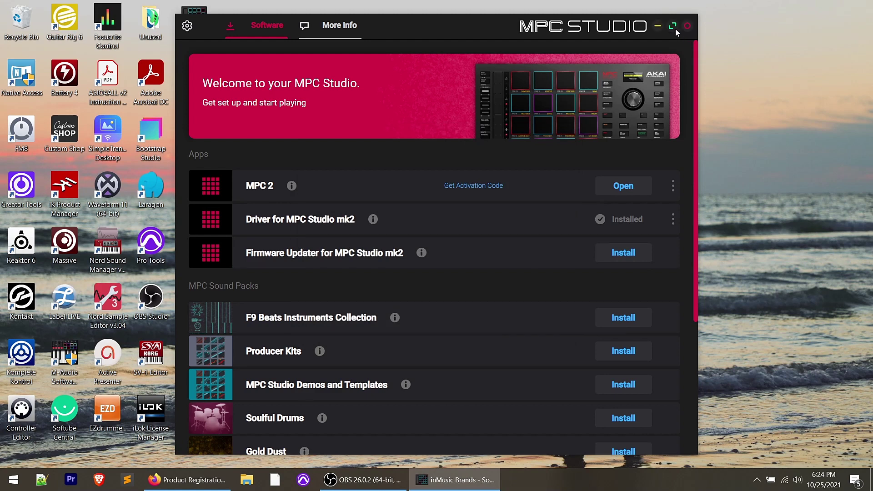
Step: Minimize the software manager, run the Akai Professional MPC Studio mk2 Firmware Updater, compare the device and update firmware versions, and exit without updating
left_click(657, 27)
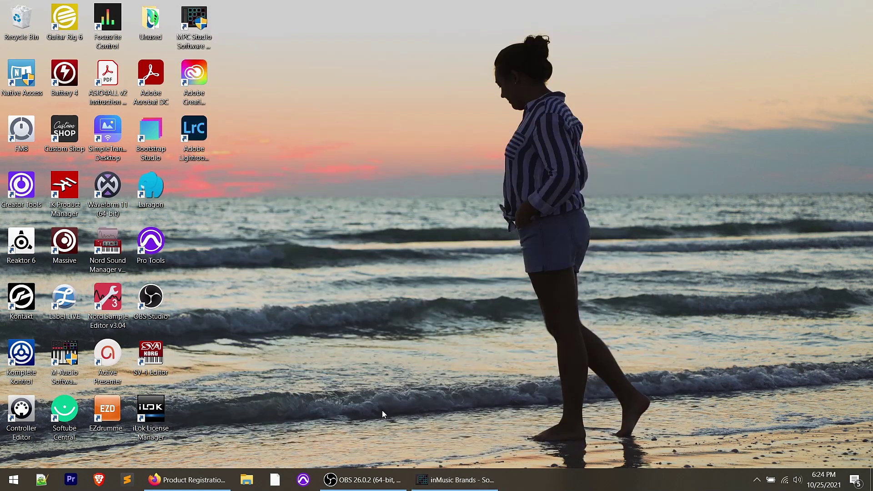
left_click(13, 485)
scroll(123, 336, "down", 6)
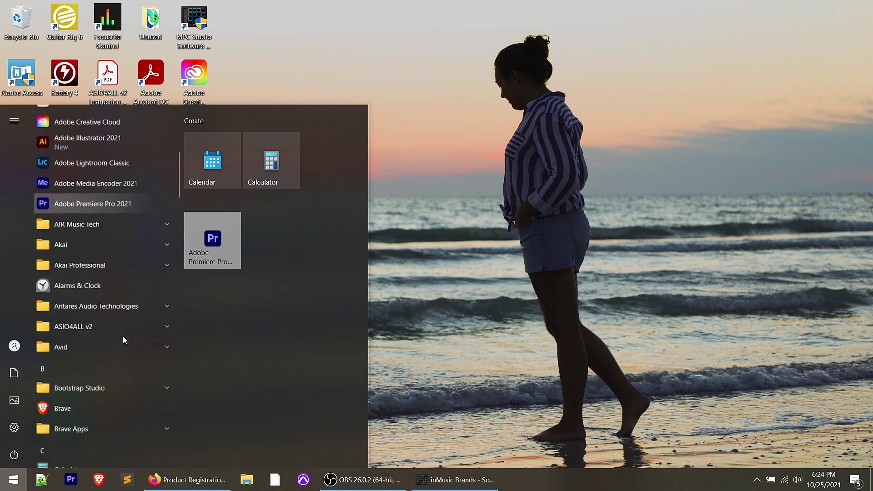
scroll(123, 339, "down", 2)
scroll(118, 319, "up", 4)
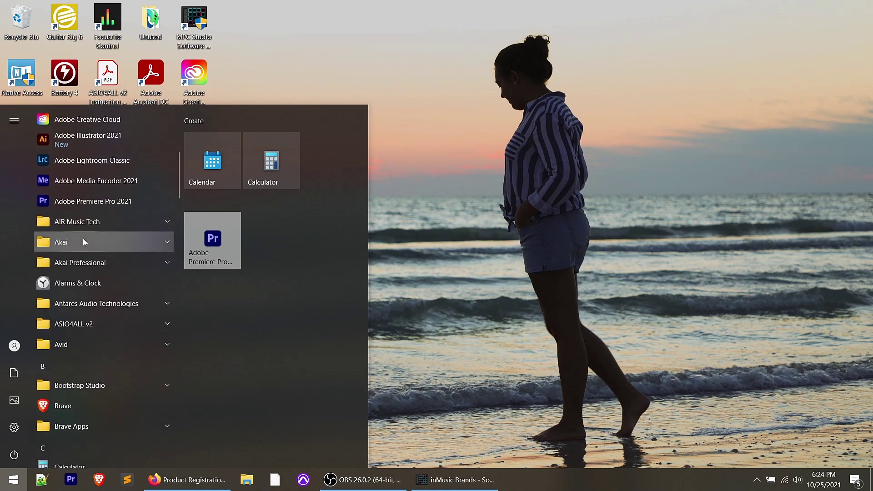
left_click(83, 242)
left_click(100, 282)
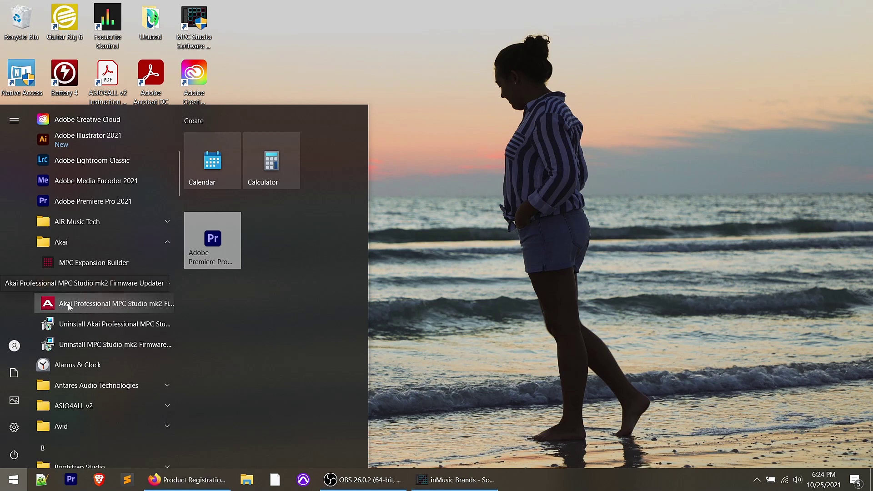
left_click(127, 308)
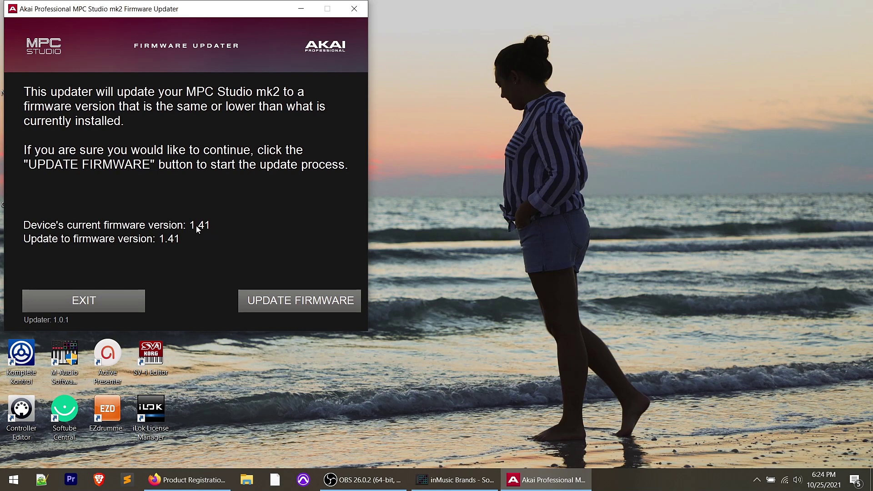
left_click(77, 304)
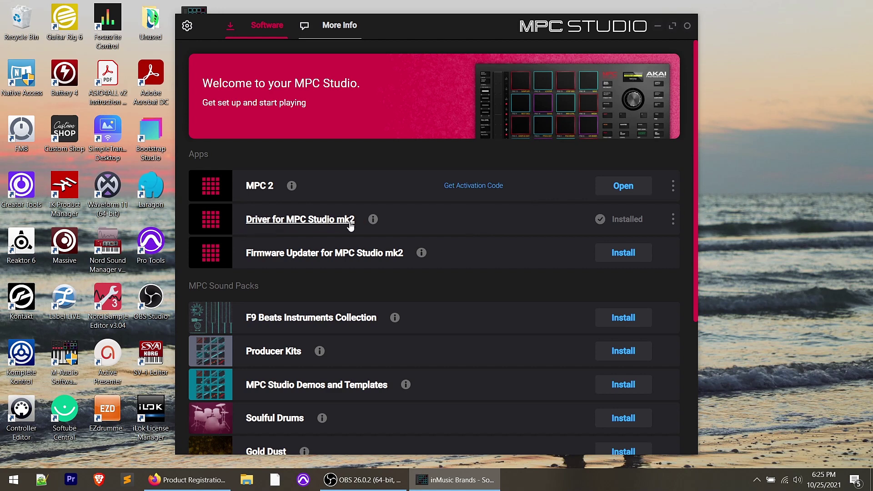
Step: Launch MPC 2 from the MPC Studio software manager
left_click(623, 188)
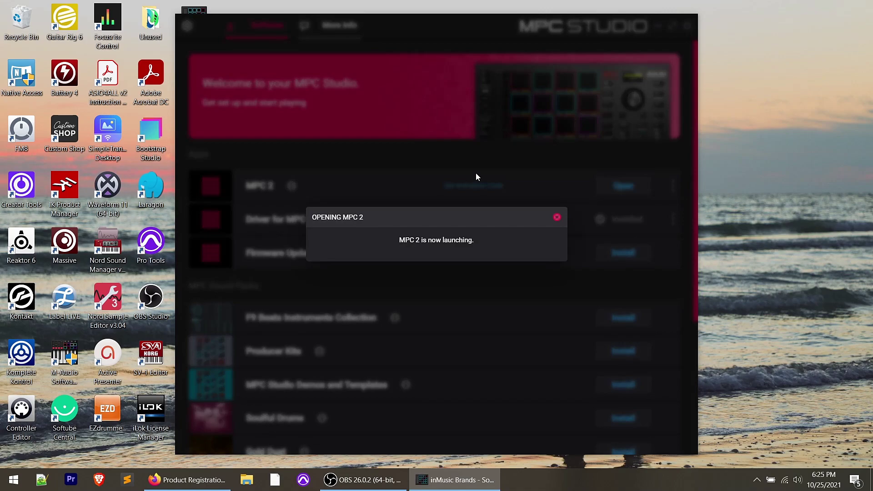